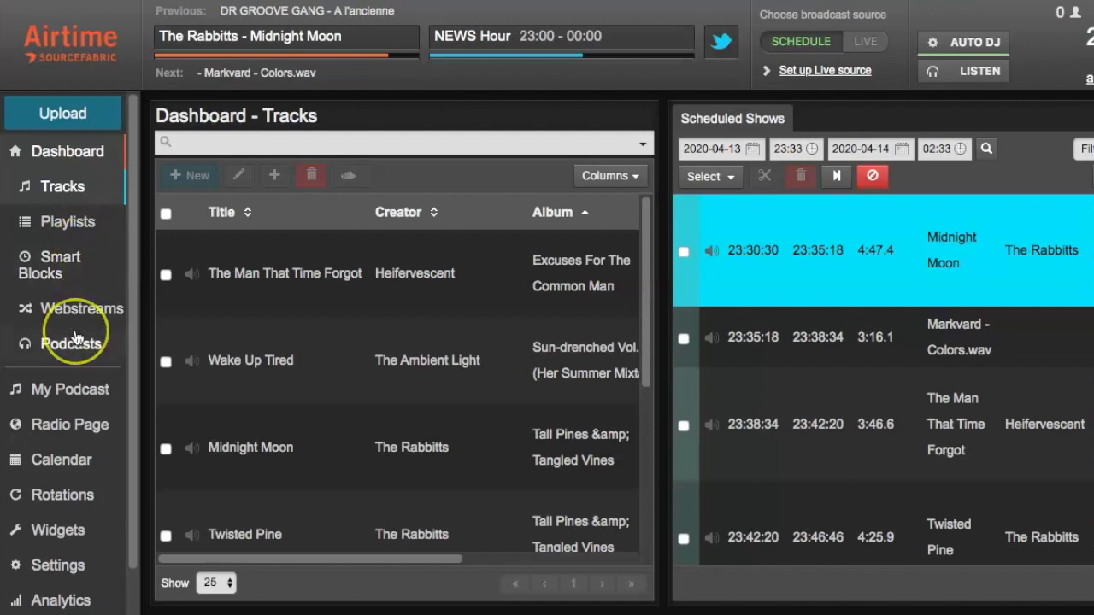
- Scroll down the left sidebar and go to the station Settings page
scroll(29, 462, down, 2)
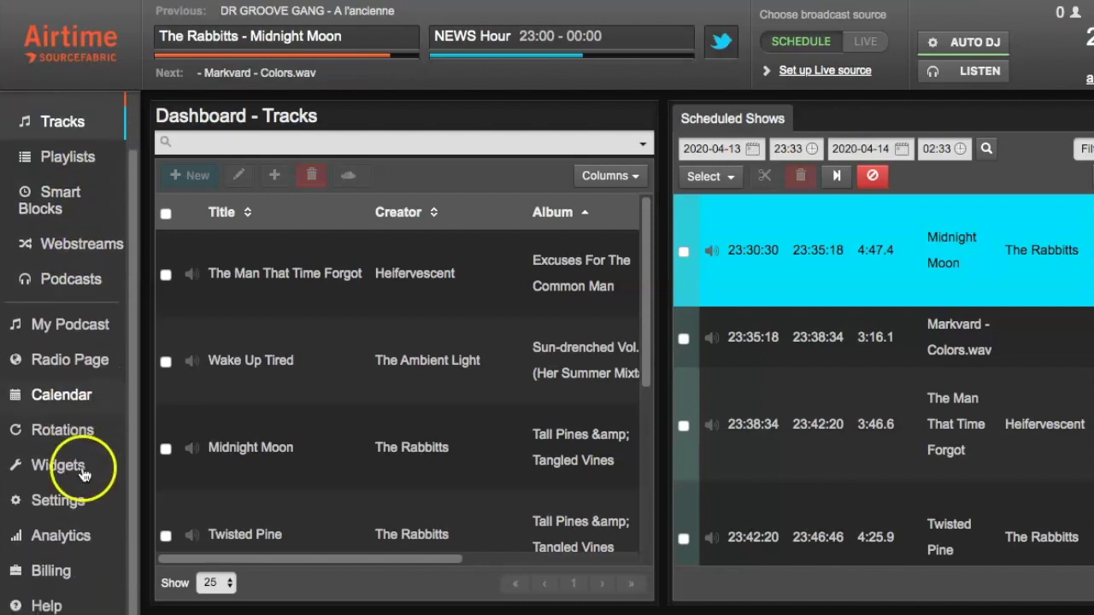
click(51, 503)
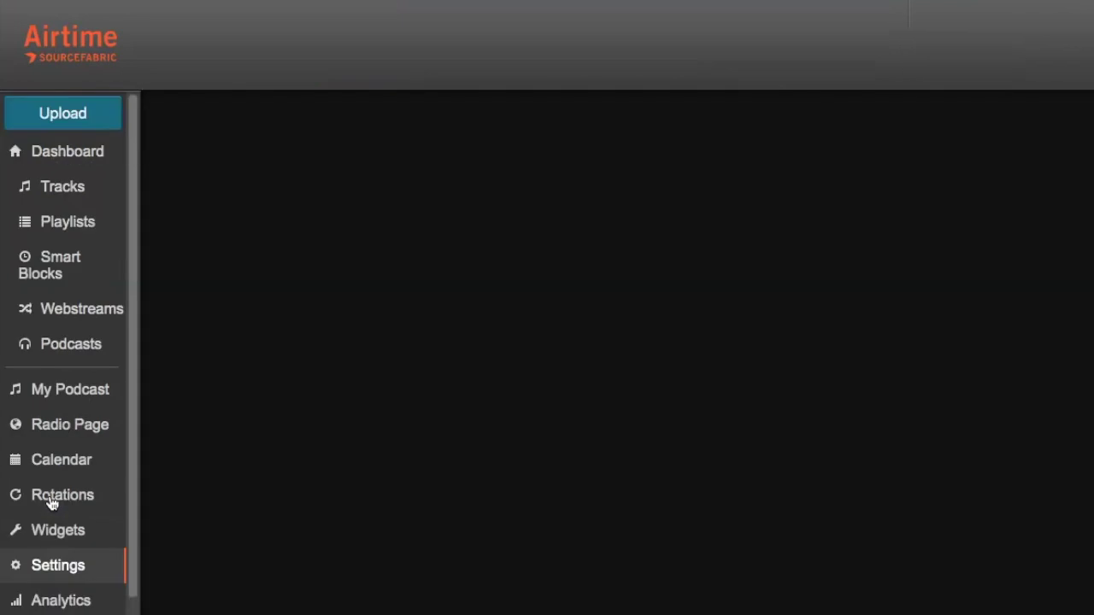
- On the Radio Page settings, replace Sourcefabric with YourFacebookPage in the Facebook link and save
click(182, 202)
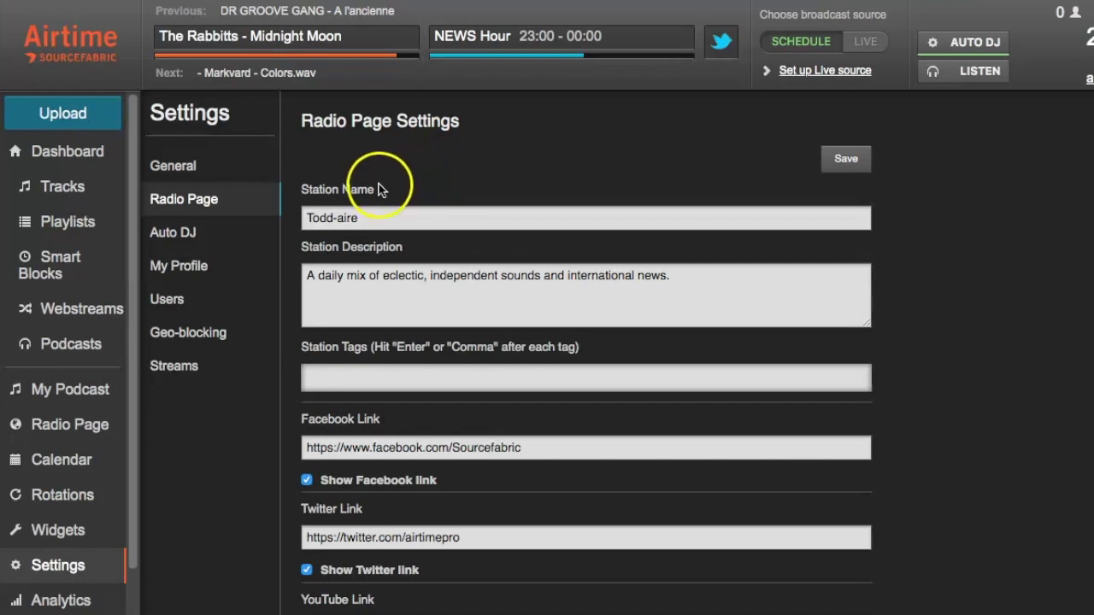
scroll(404, 363, down, 2)
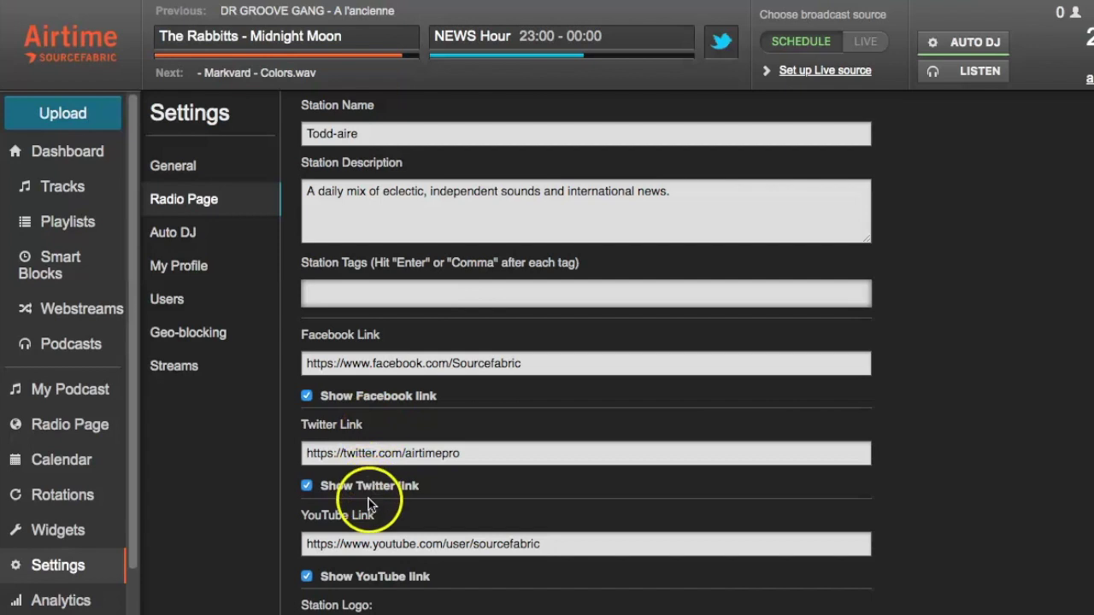
click(530, 366)
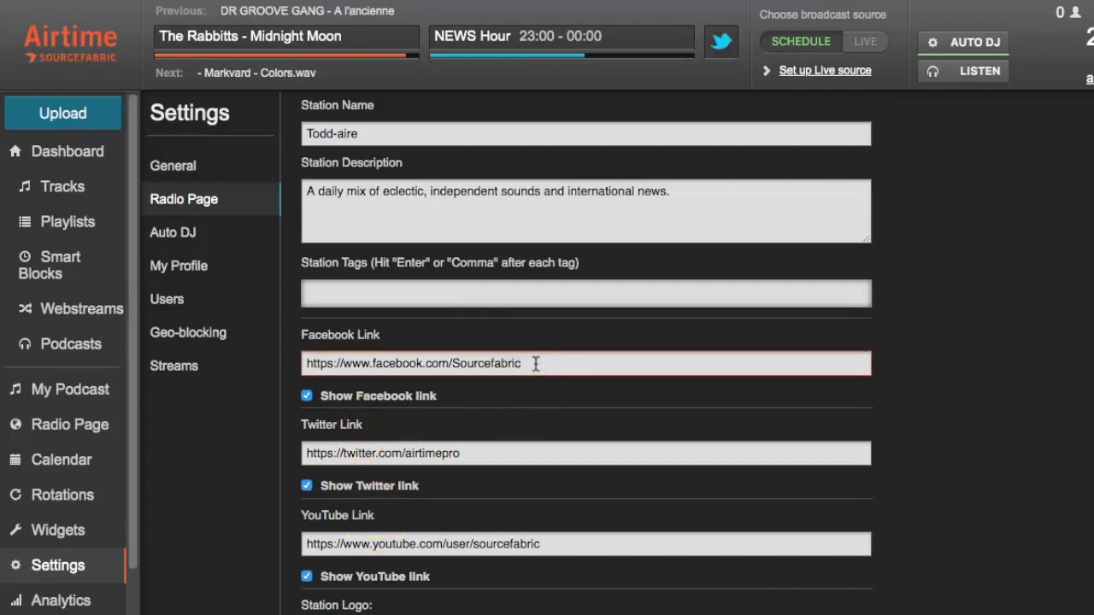
click(466, 454)
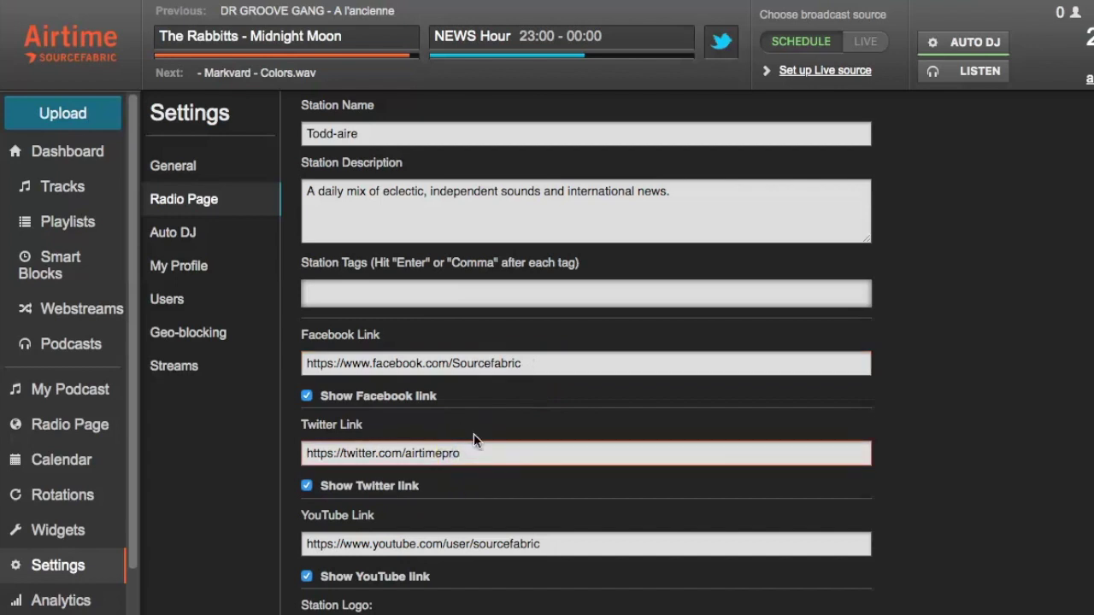
click(531, 364)
drag(531, 365, 452, 365)
text(YourFacebookPage)
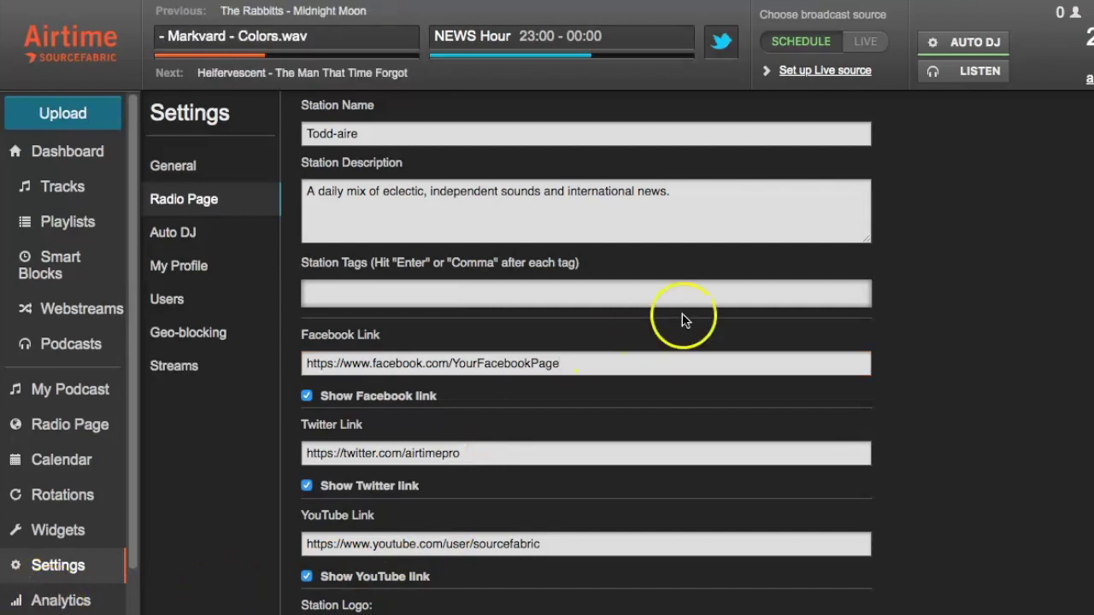
scroll(938, 190, up, 2)
click(842, 161)
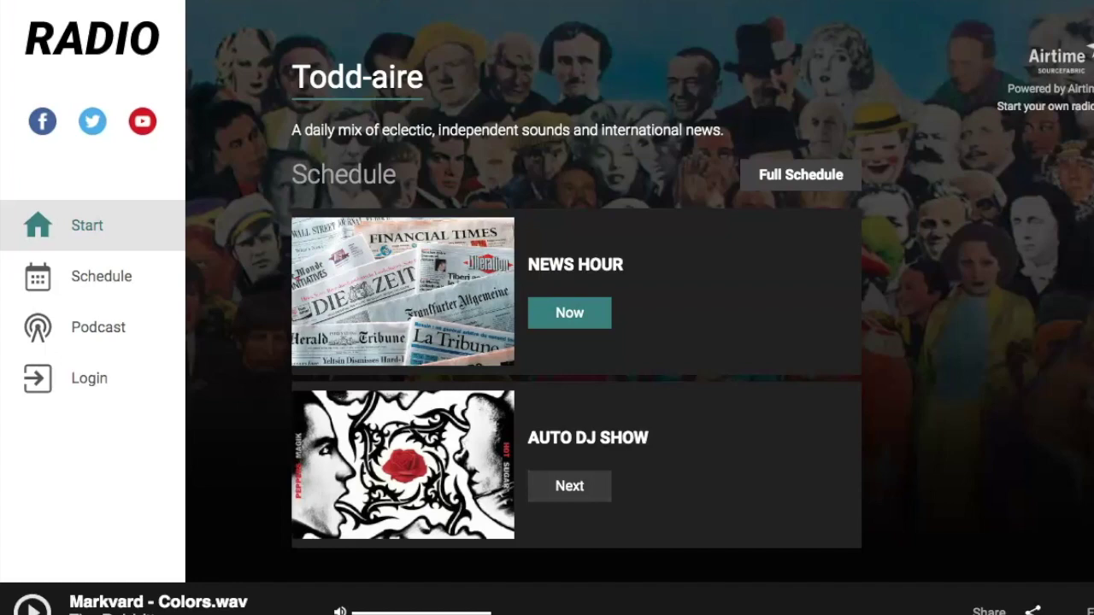
key(F5)
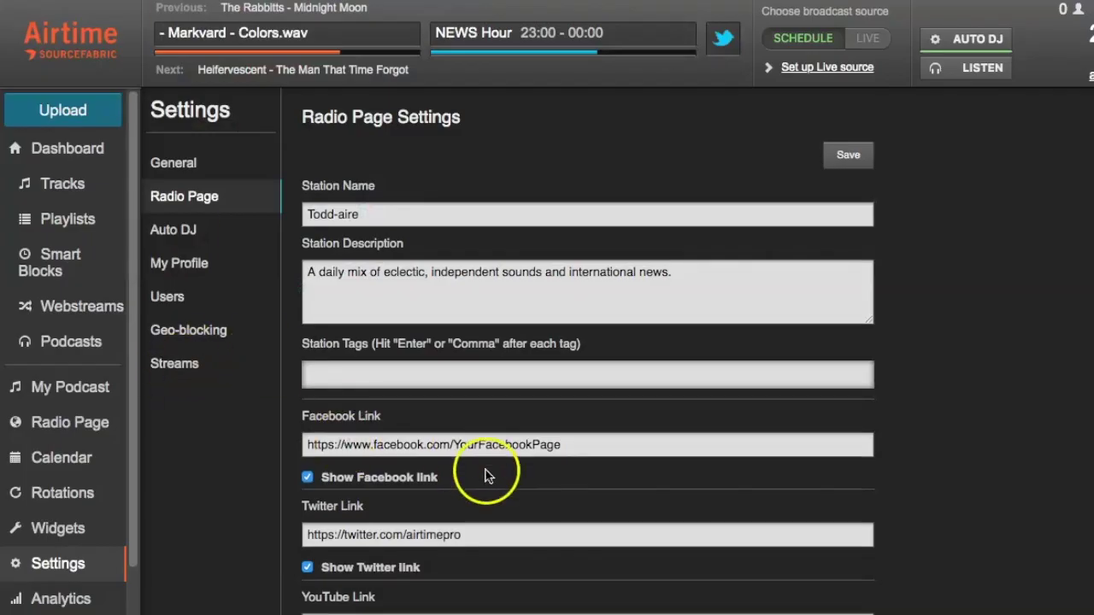
- Uncheck Show YouTube link in the Radio Page settings and save
scroll(484, 476, down, 3)
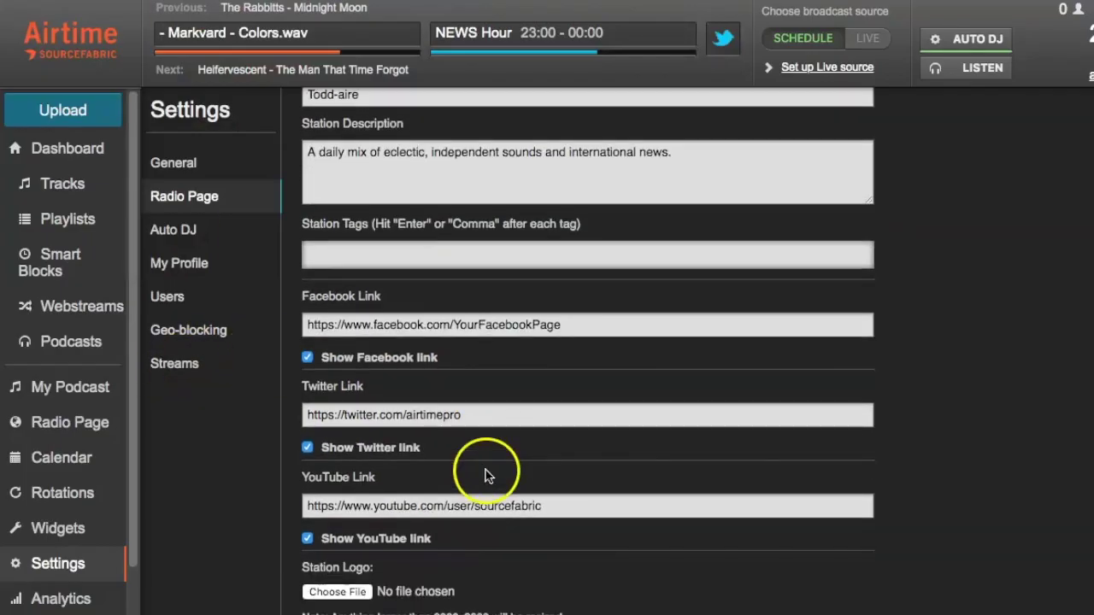
click(308, 539)
scroll(966, 200, up, 3)
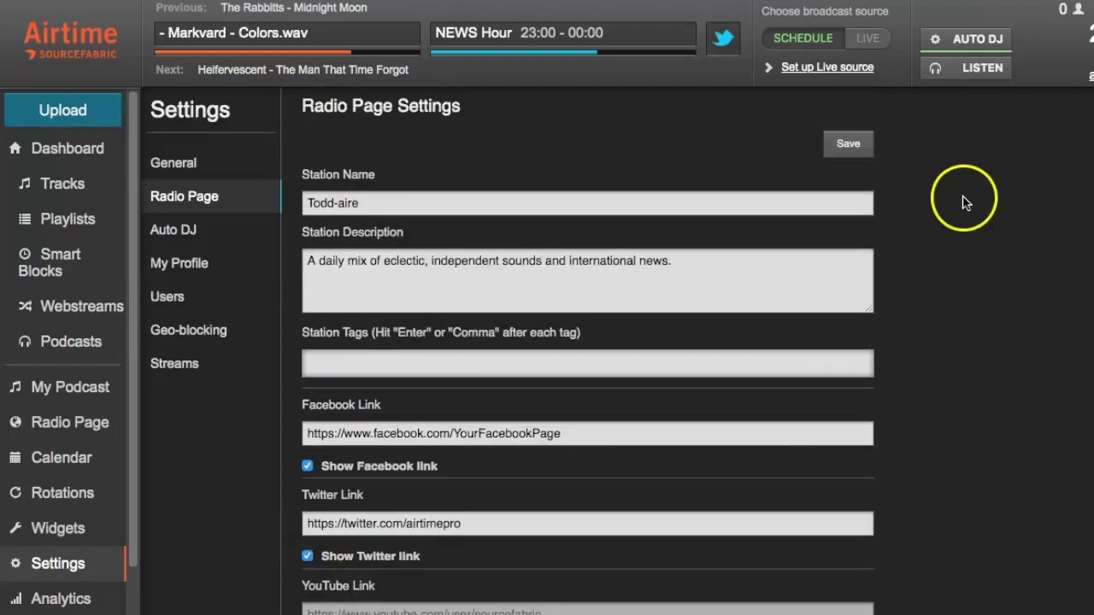
click(848, 145)
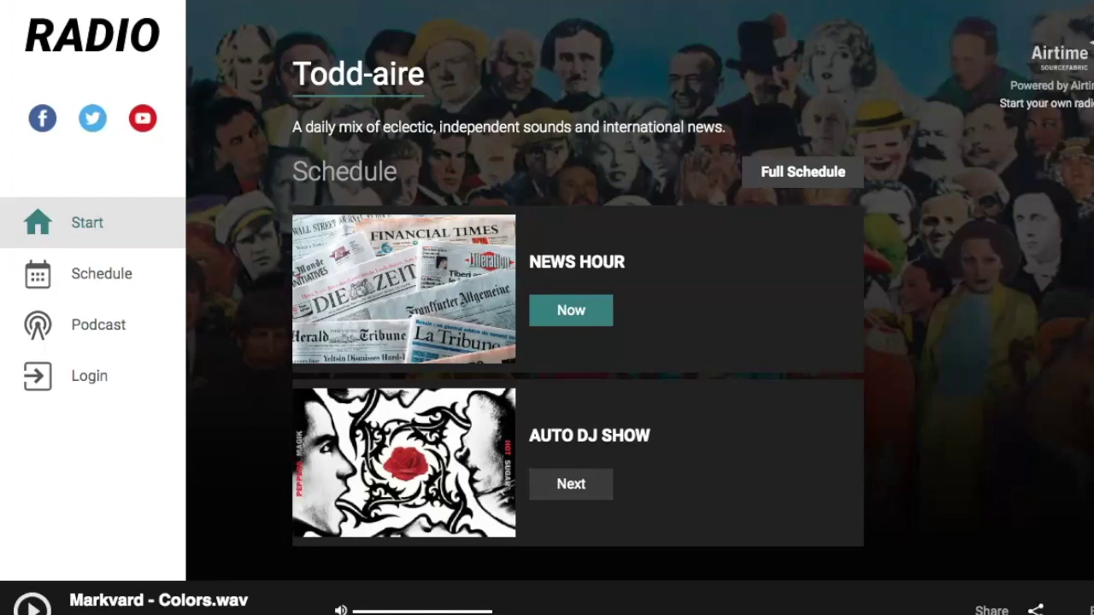
- Reload the public page to confirm only Facebook and Twitter icons remain, then reopen General settings
key(F5)
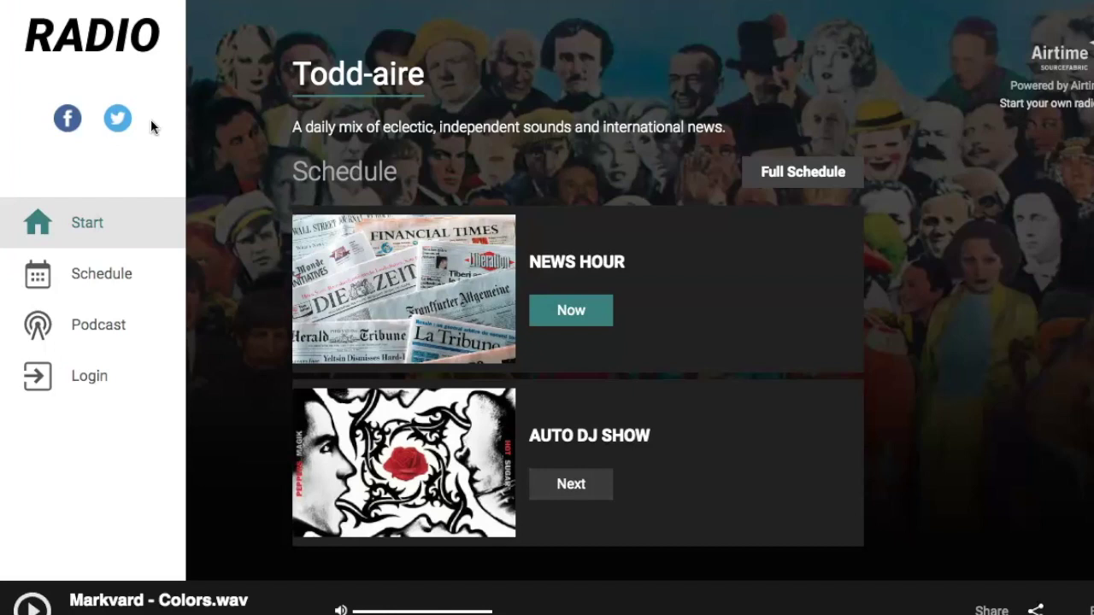
click(196, 503)
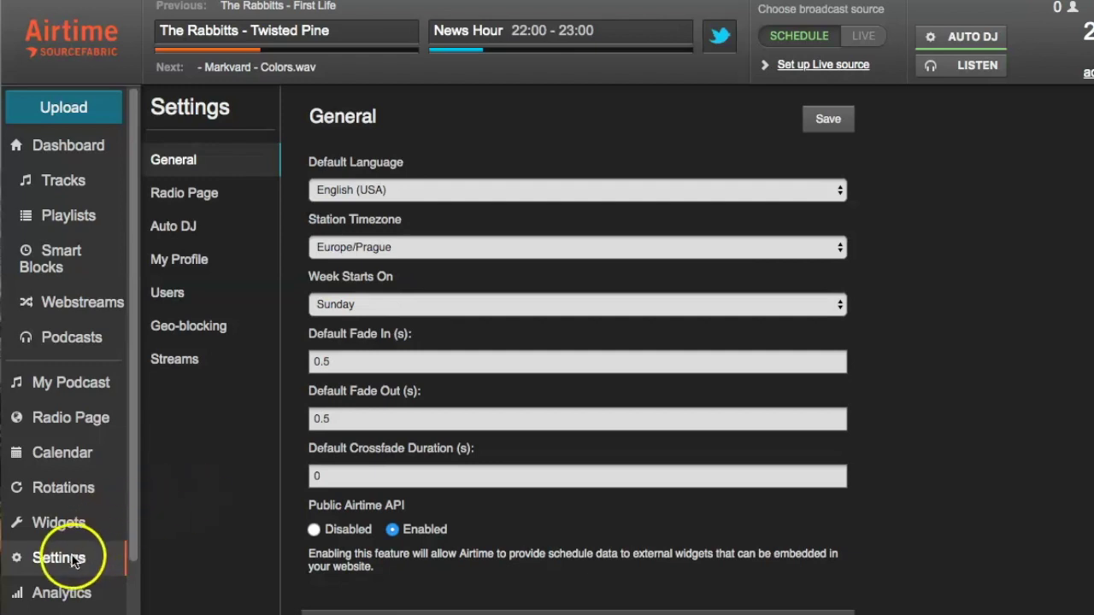
- In General settings, scroll to Twitter Settings and choose Connect with Twitter
click(182, 164)
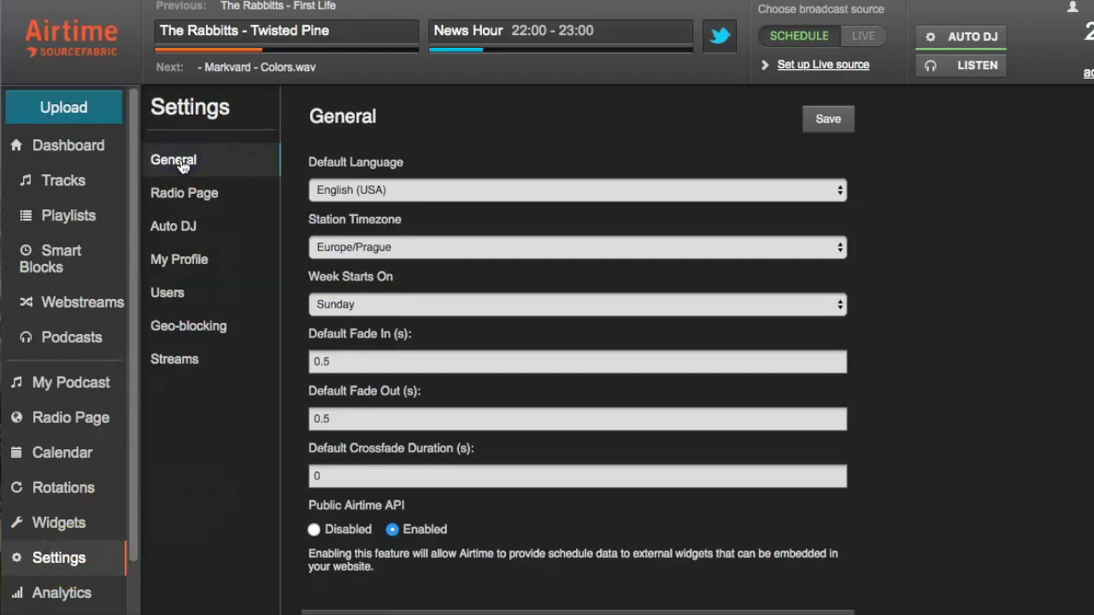
scroll(950, 347, down, 5)
scroll(950, 347, down, 13)
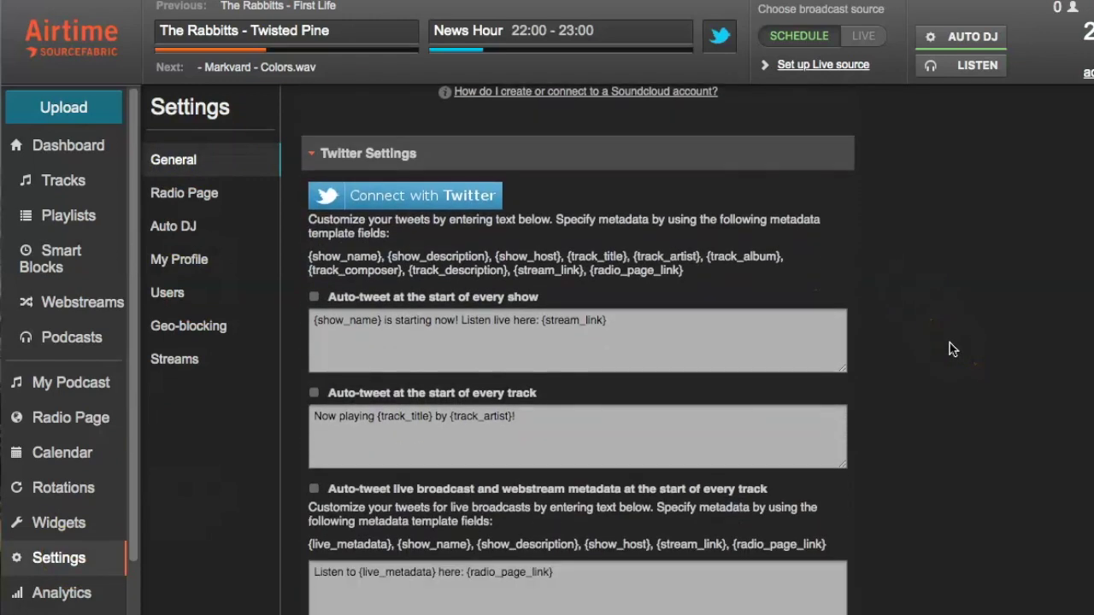
scroll(461, 154, down, 1)
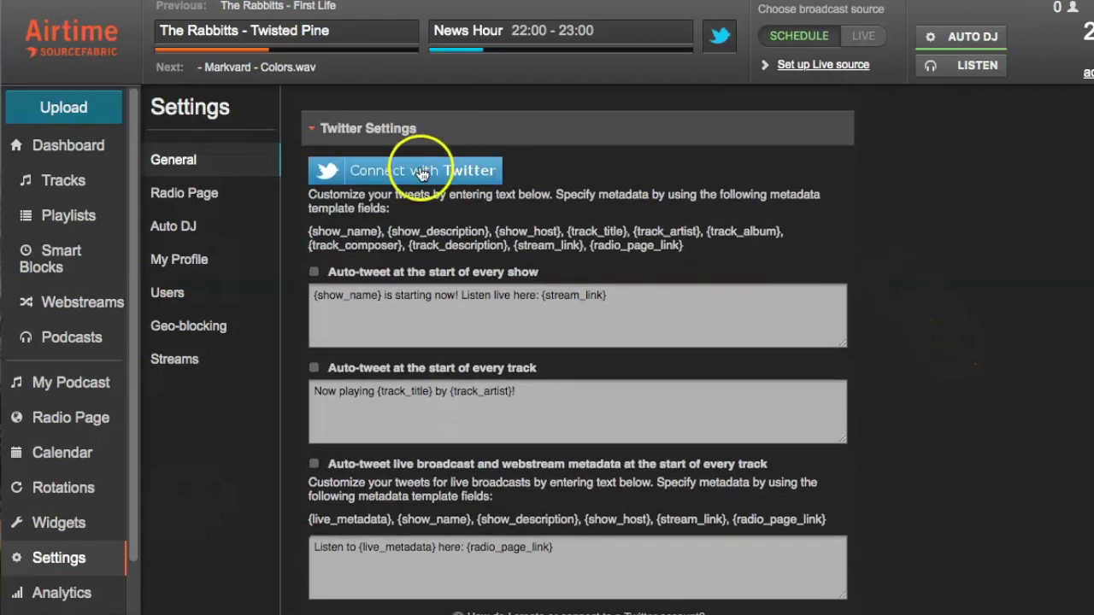
click(432, 178)
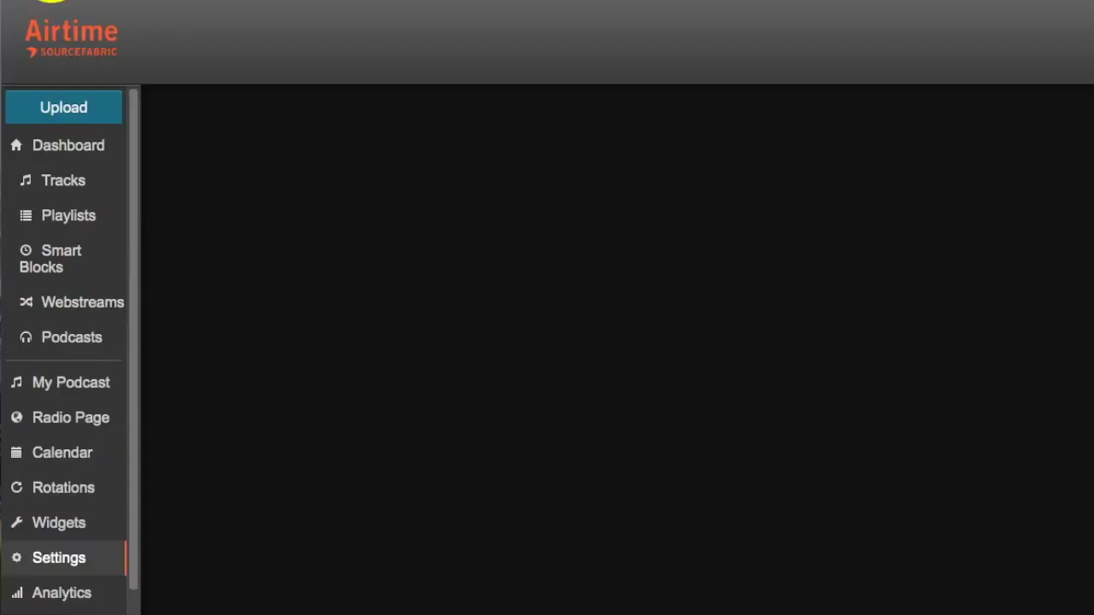
- Review the auto-tweet templates for shows, tracks and live broadcasts and their template fields
scroll(678, 509, down, 15)
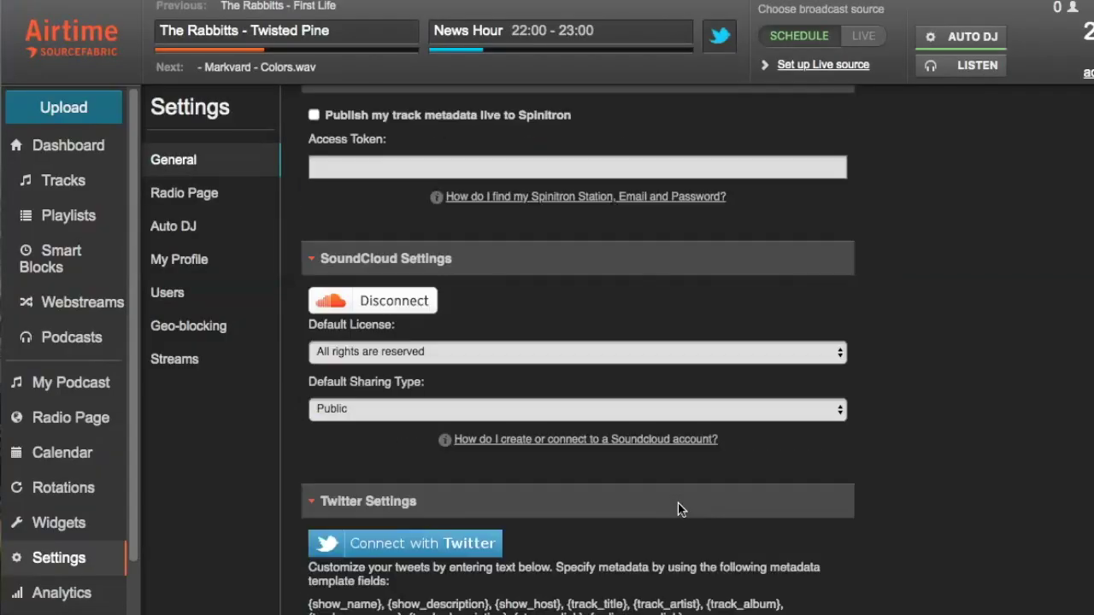
scroll(678, 502, down, 4)
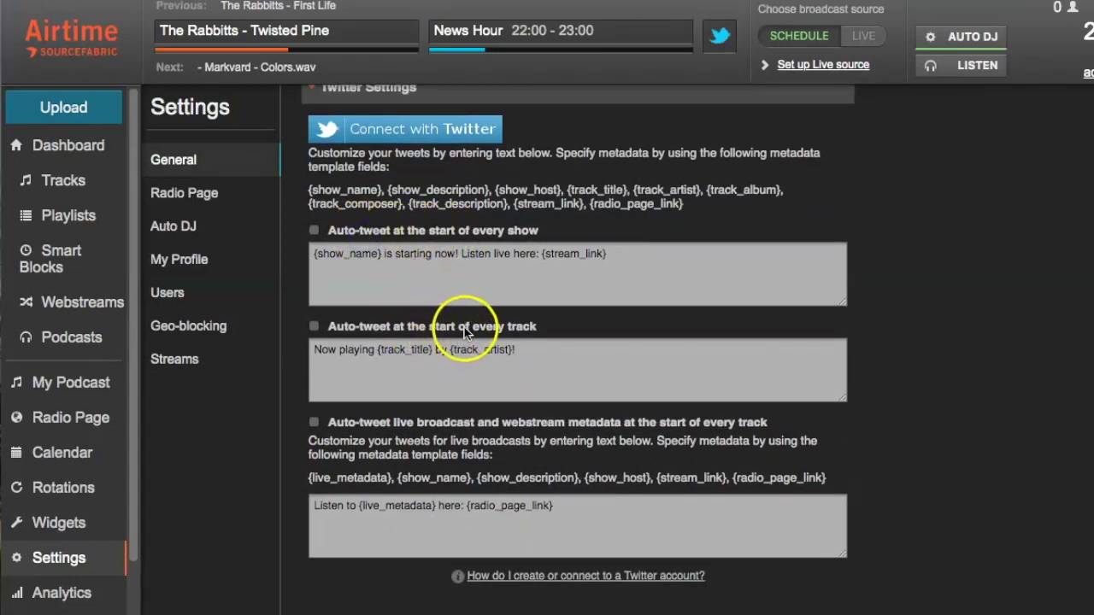
drag(519, 350, 325, 351)
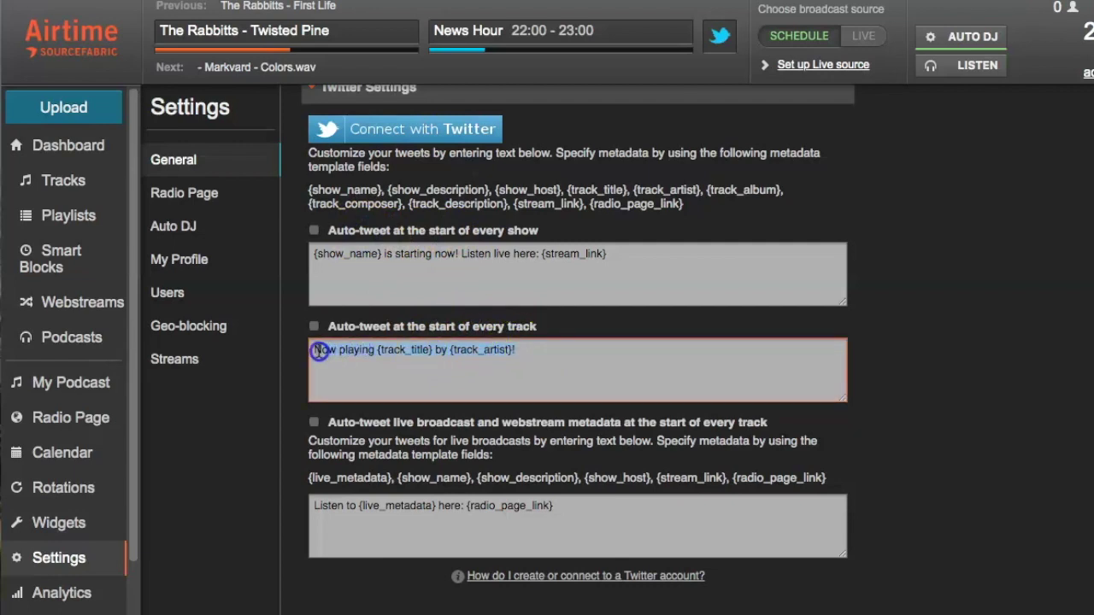
click(702, 205)
click(665, 203)
drag(664, 203, 313, 189)
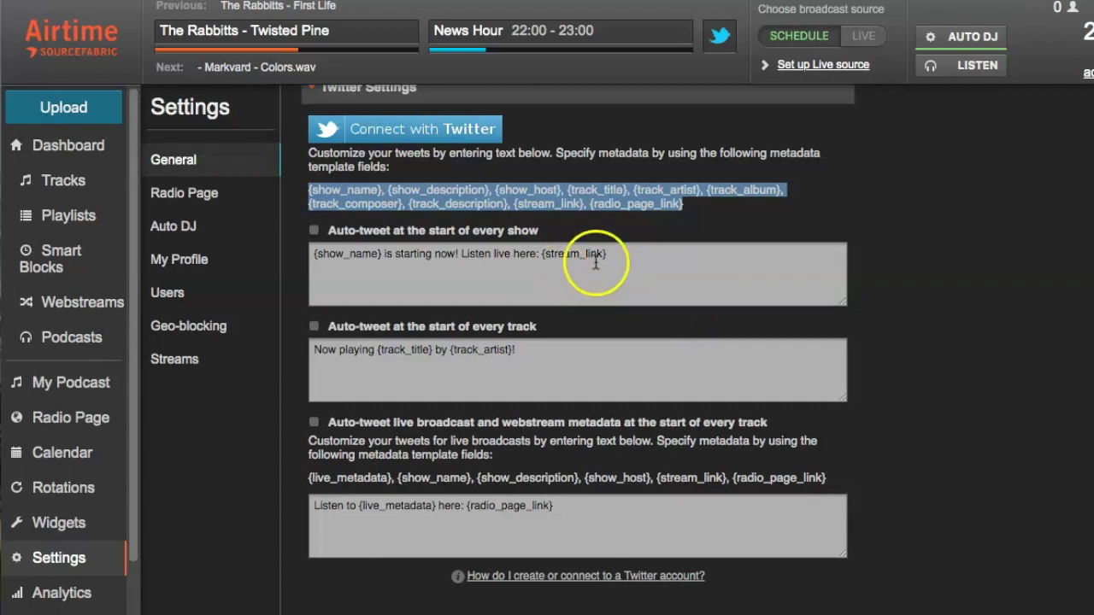
click(35, 597)
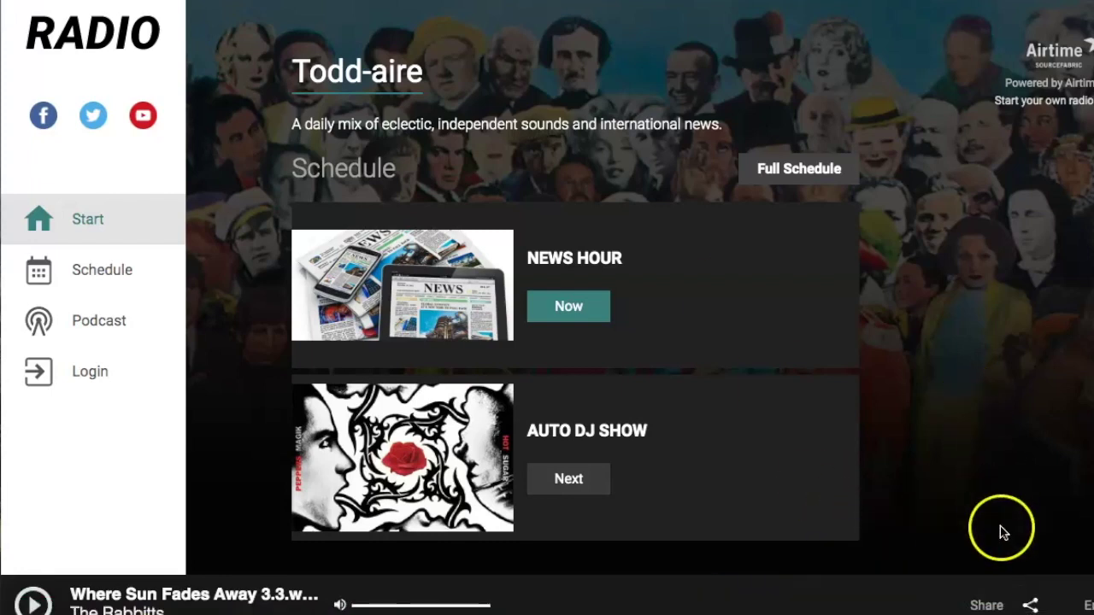
- Check the track title in the pre-filled share tweet, close it, and choose email sharing
click(987, 606)
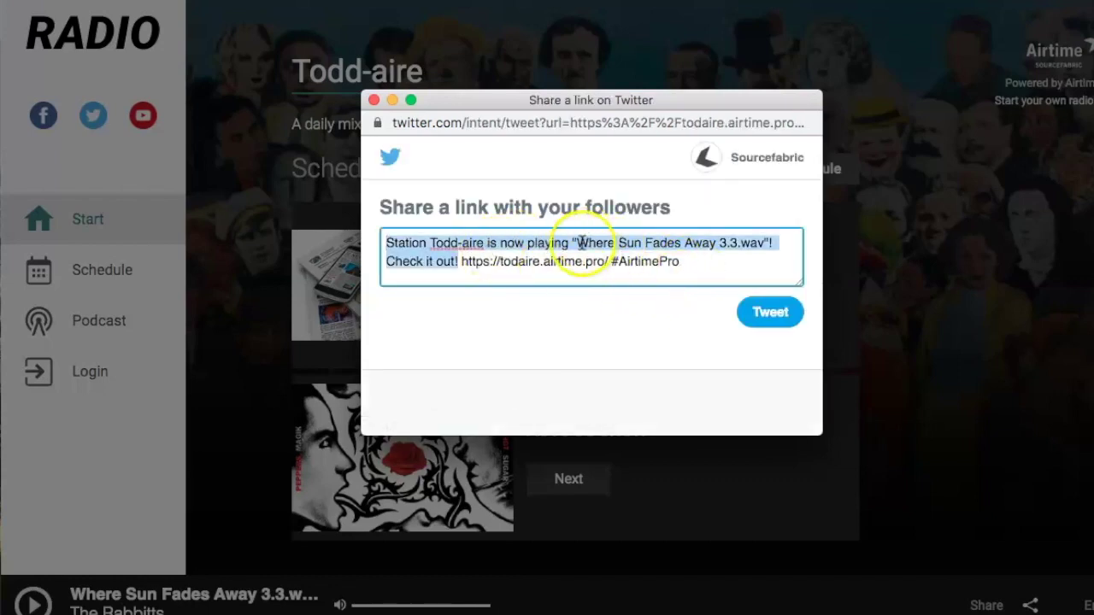
click(580, 245)
drag(577, 245, 684, 247)
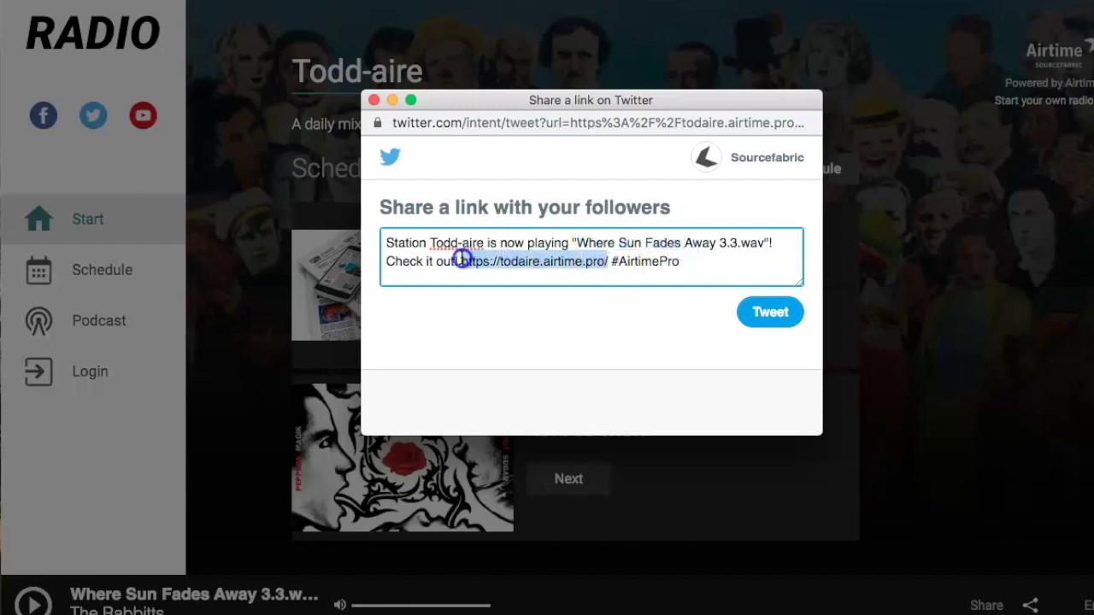
click(772, 325)
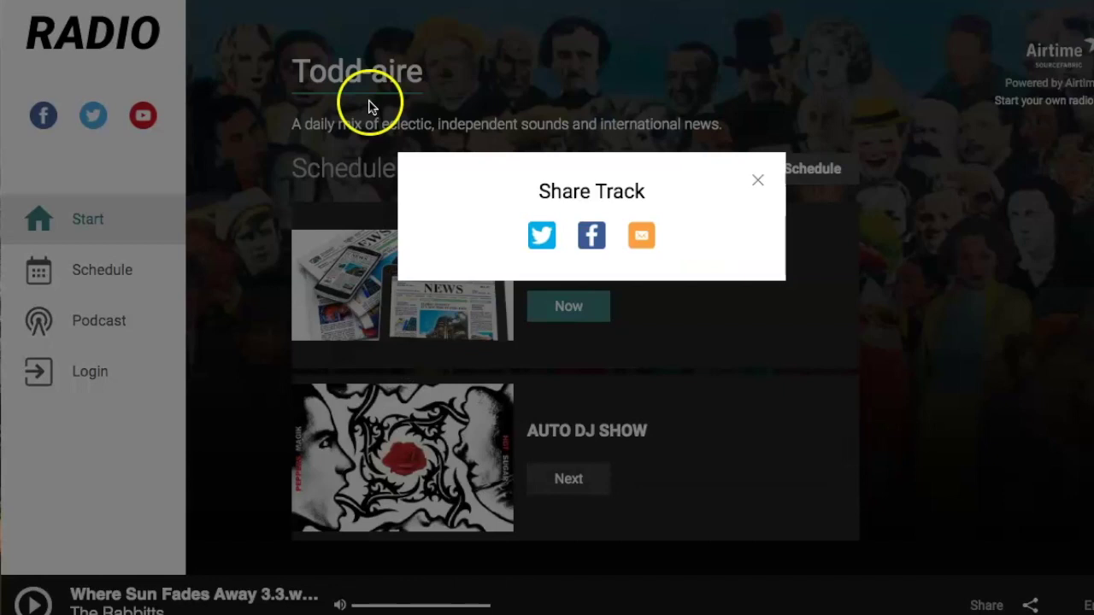
click(642, 237)
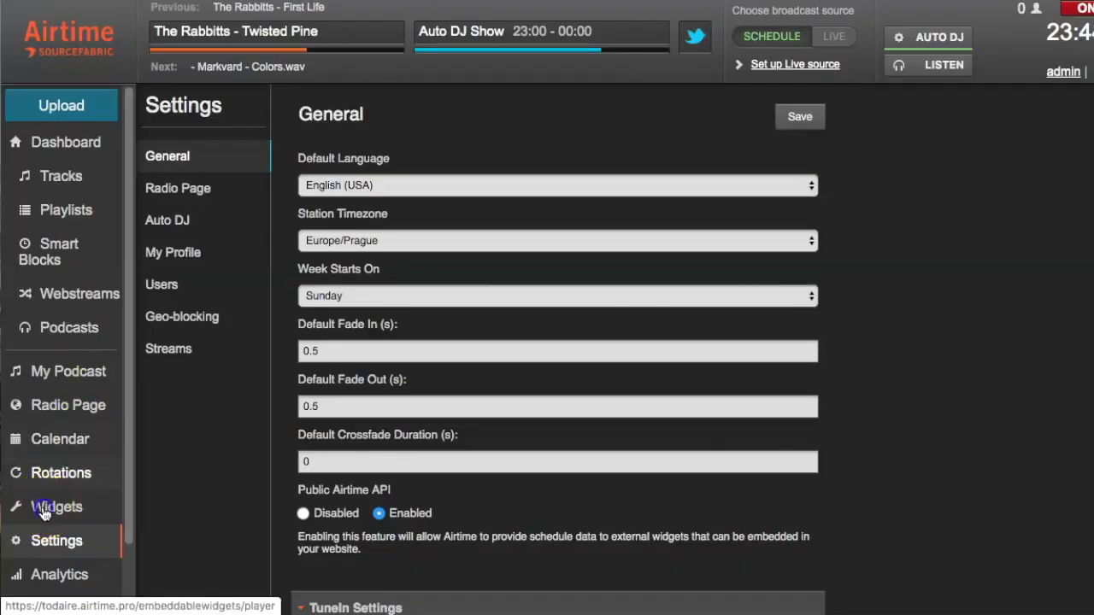
- Open the Facebook widget, choose Add to My Facebook Page, and scroll through the Todd-aire preview
click(46, 508)
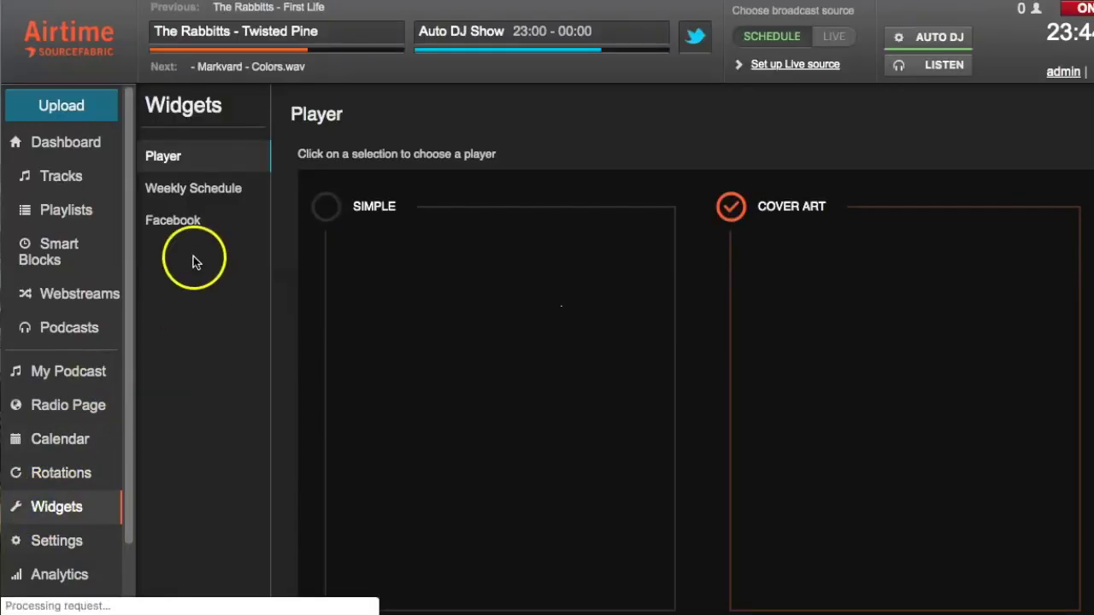
click(176, 220)
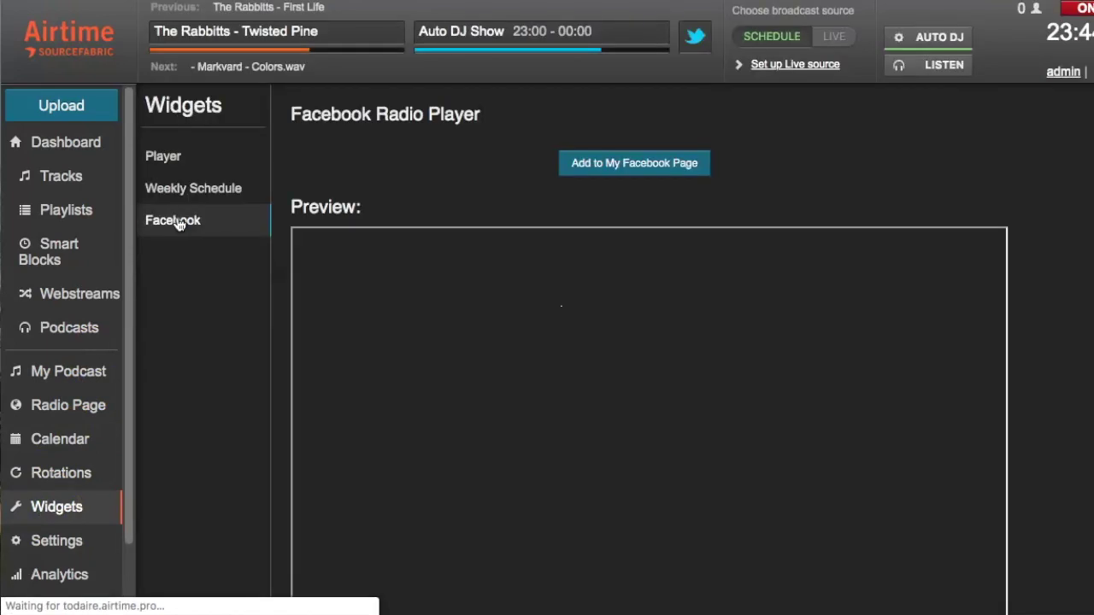
click(666, 169)
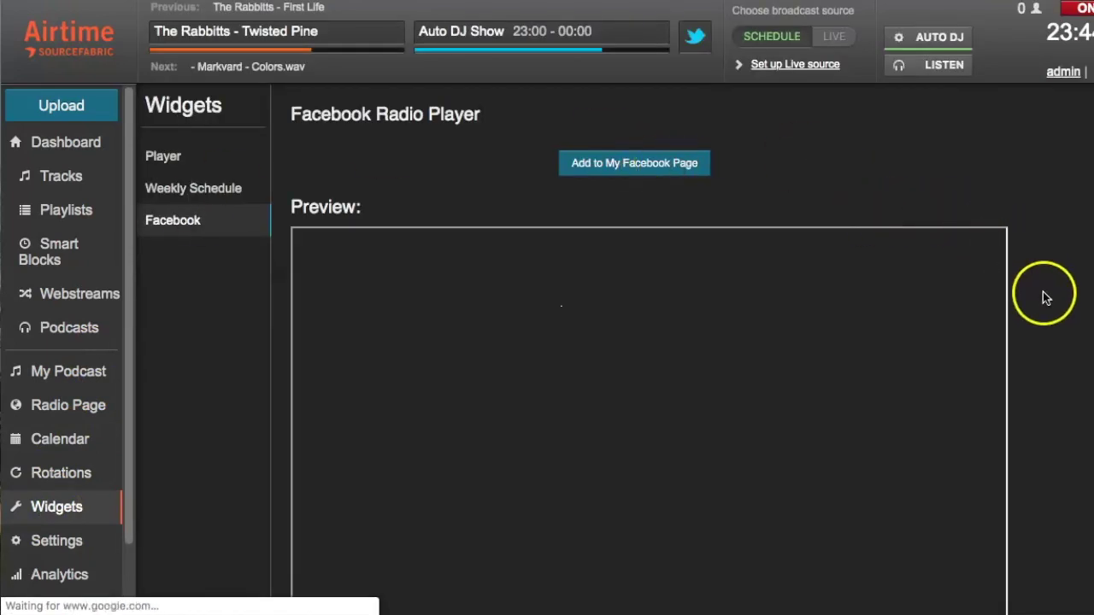
scroll(1074, 301, down, 2)
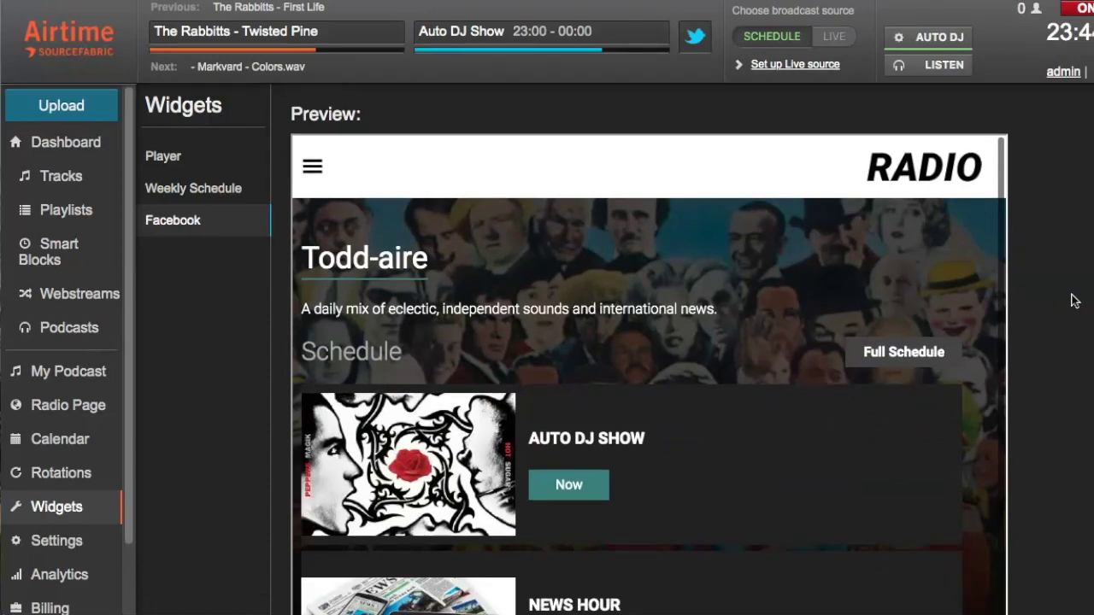
scroll(1068, 290, up, 2)
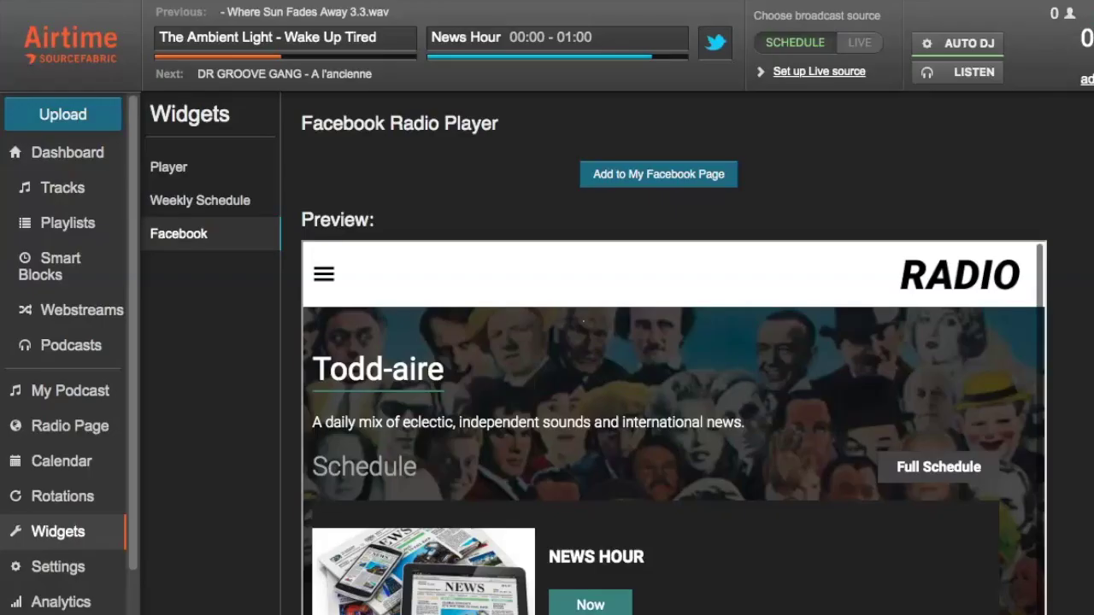
- In General settings, fill in the TuneIn partner key and Spinitron access token fields
click(74, 571)
click(55, 567)
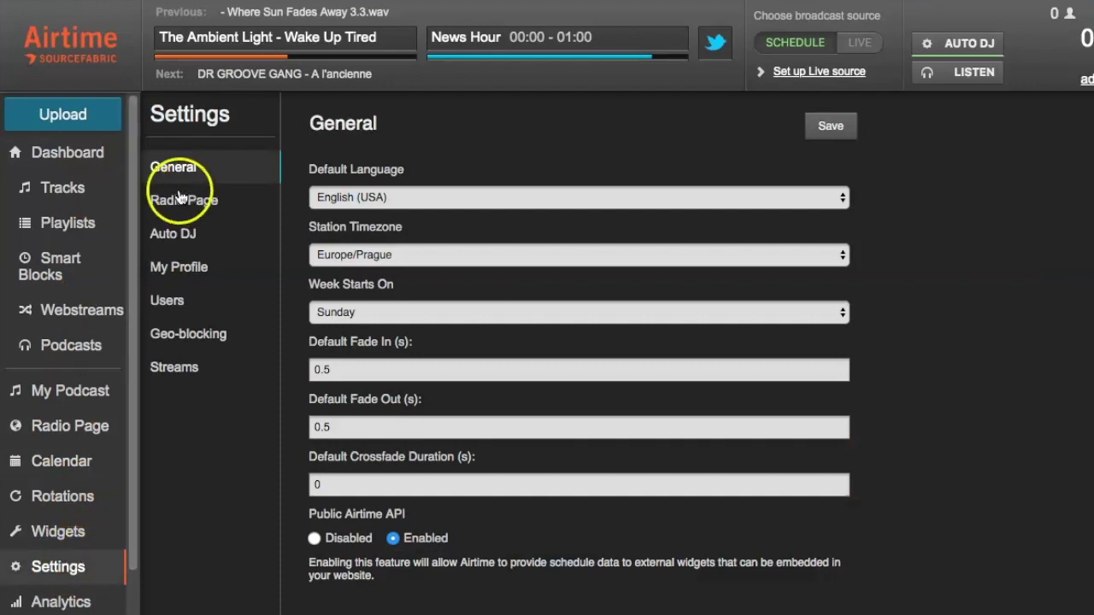
scroll(931, 412, down, 5)
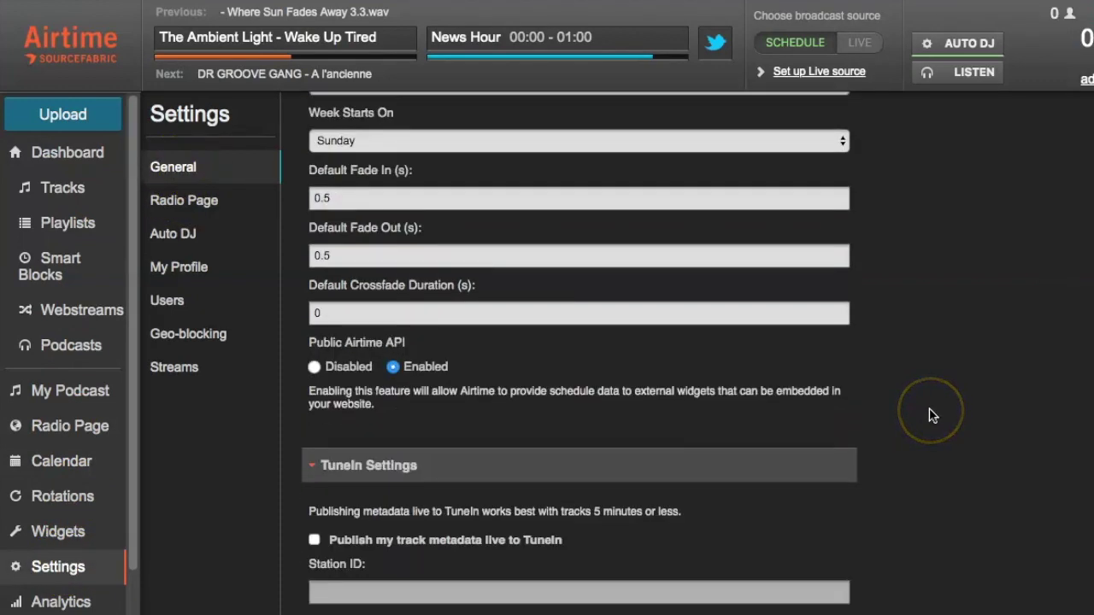
scroll(930, 415, down, 1)
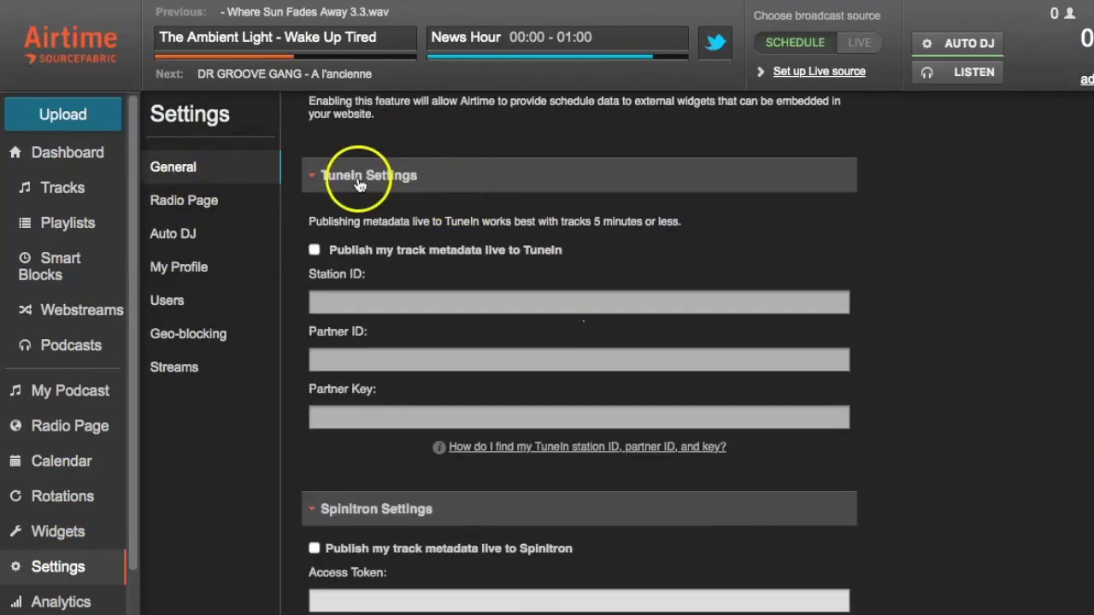
scroll(449, 453, down, 2)
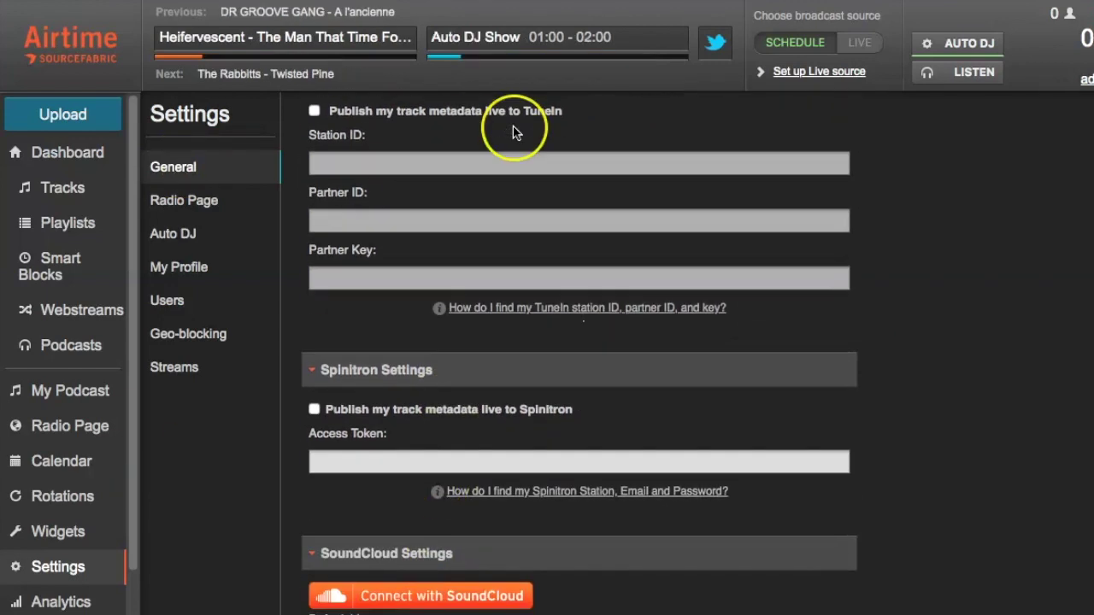
click(369, 280)
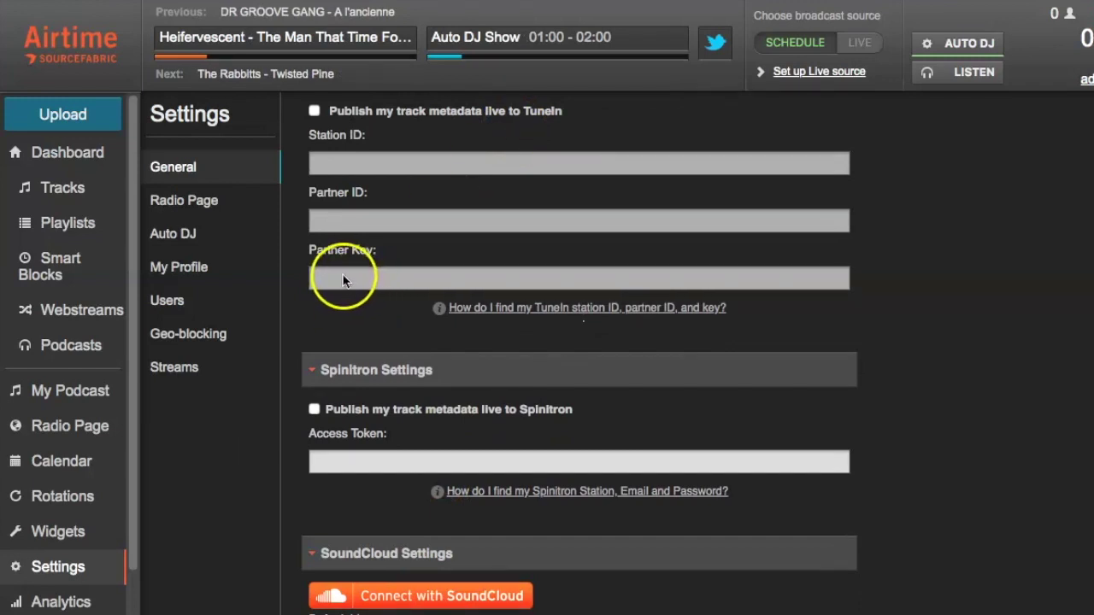
click(334, 276)
click(357, 367)
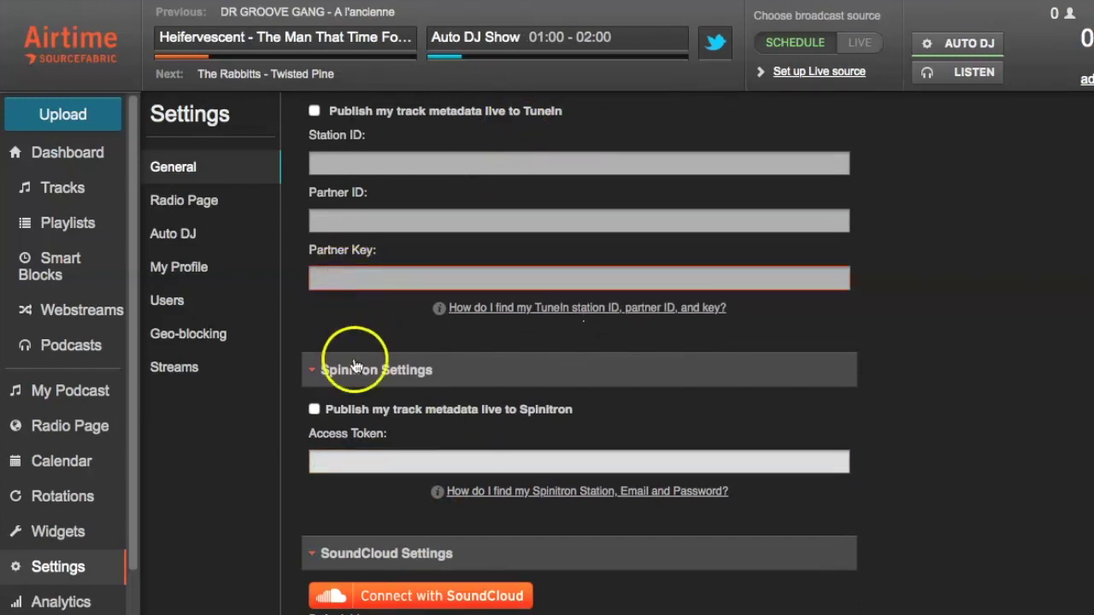
click(341, 463)
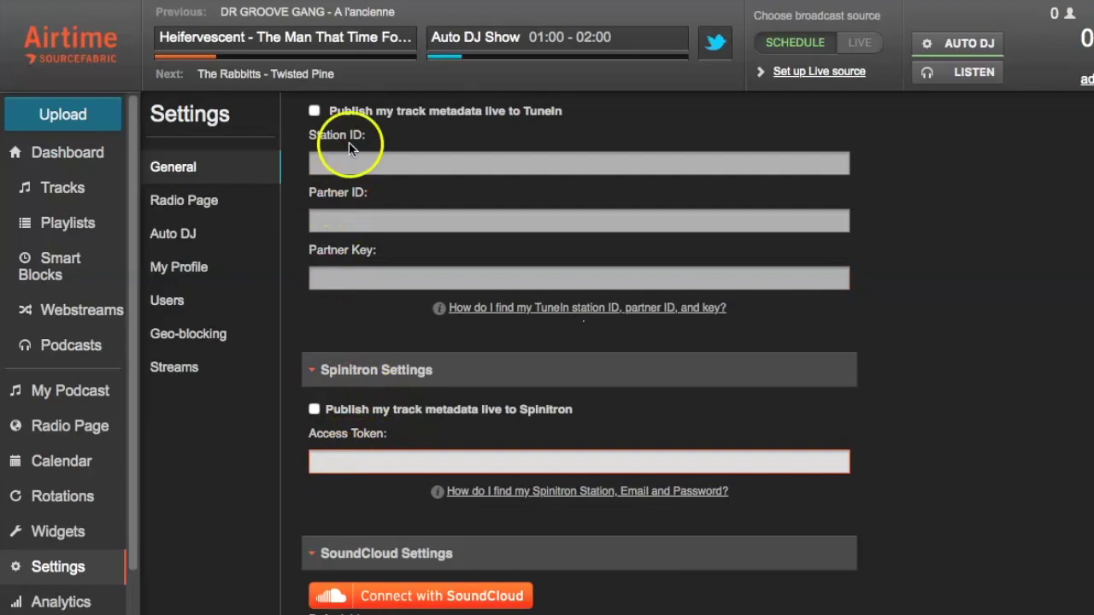
- Turn on publishing track metadata to TuneIn and Spinitron, then start connecting SoundCloud
click(314, 112)
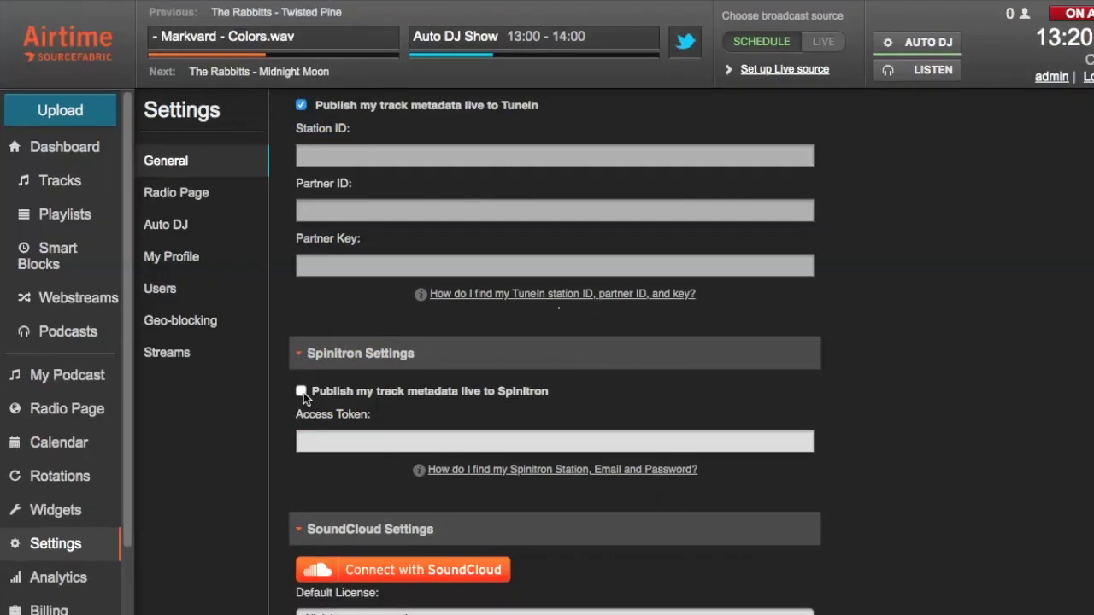
click(313, 409)
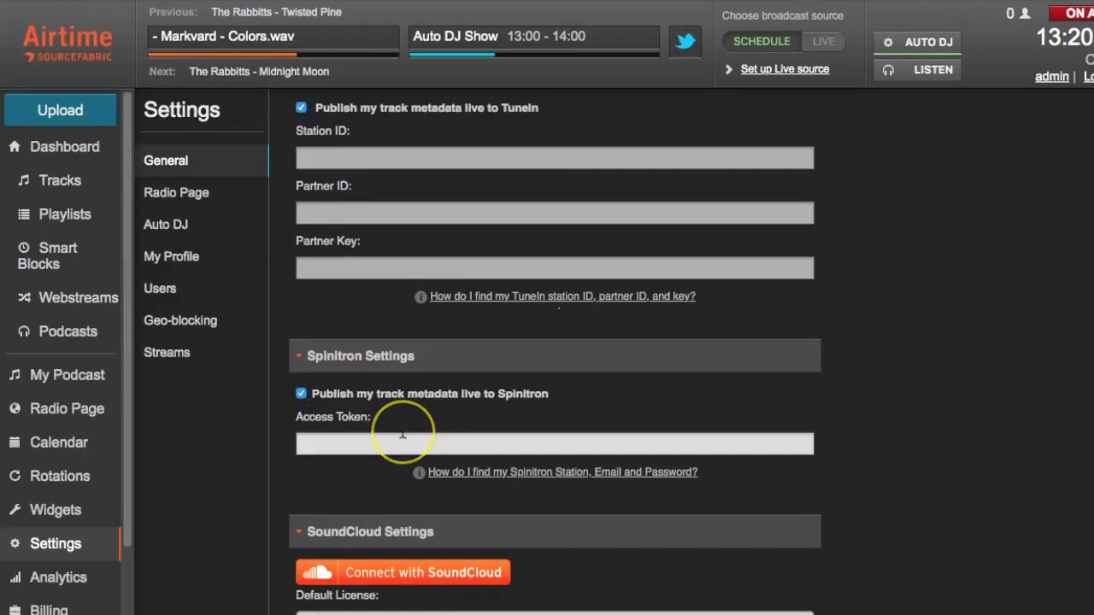
scroll(402, 432, down, 3)
click(398, 405)
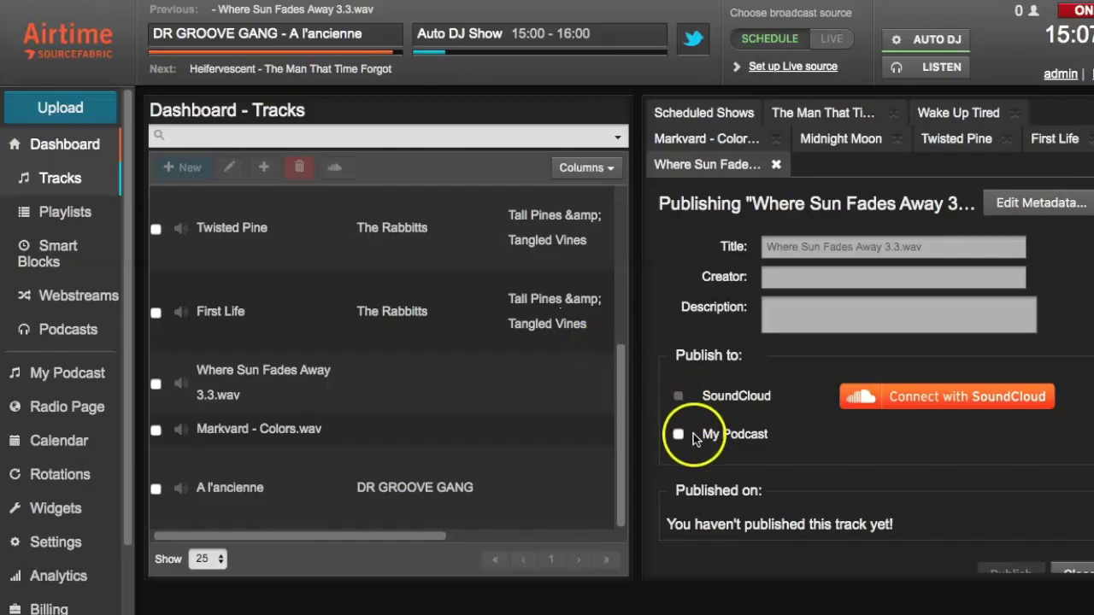
- Highlight SoundCloud as a Publish to option for Where Sun Fades Away 3.3.wav
click(697, 399)
drag(772, 396, 714, 405)
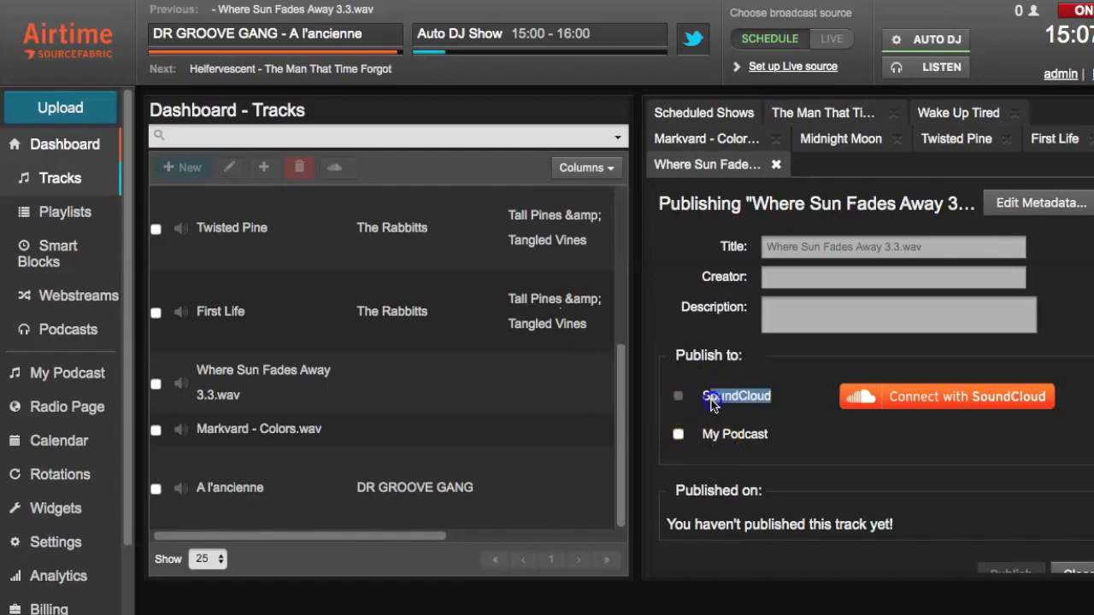
click(703, 398)
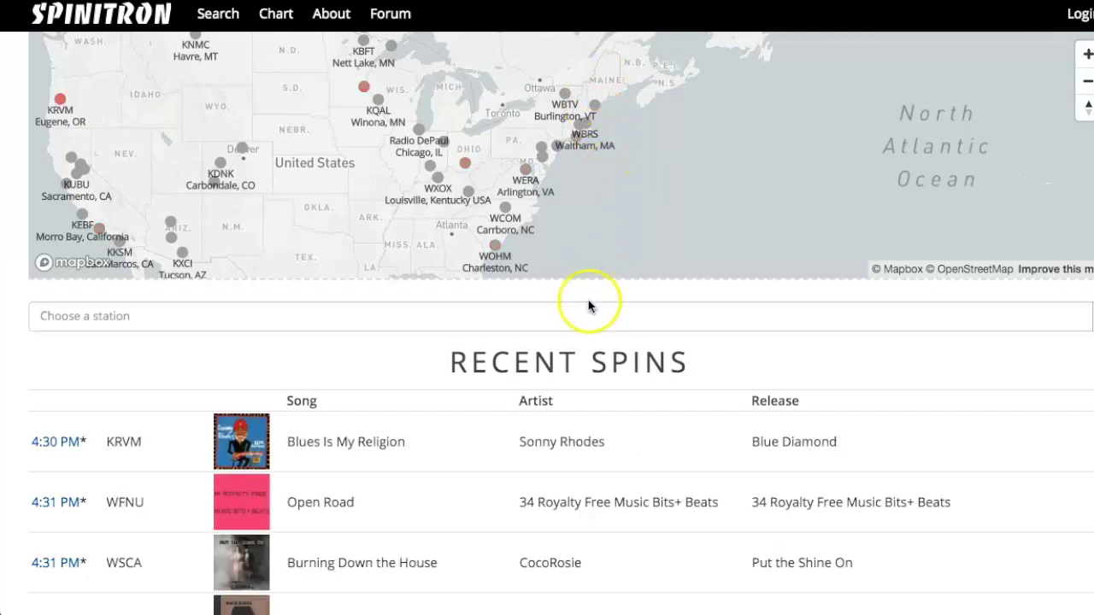
- Scroll through Spinitron's Recent Spins table of stations' latest plays
scroll(588, 299, down, 3)
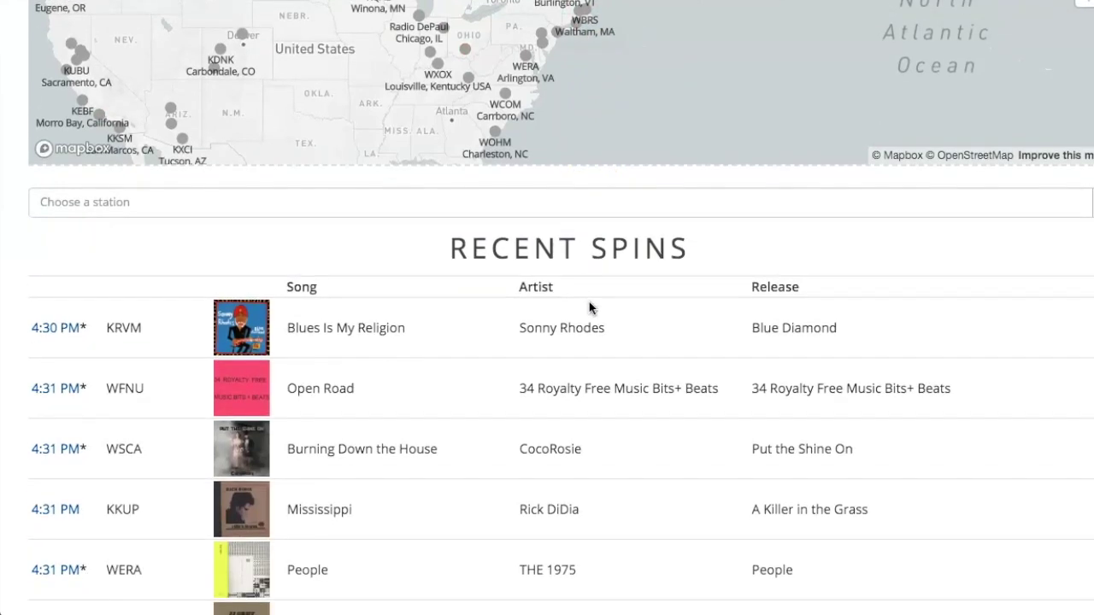
scroll(589, 308, down, 1)
scroll(589, 308, down, 2)
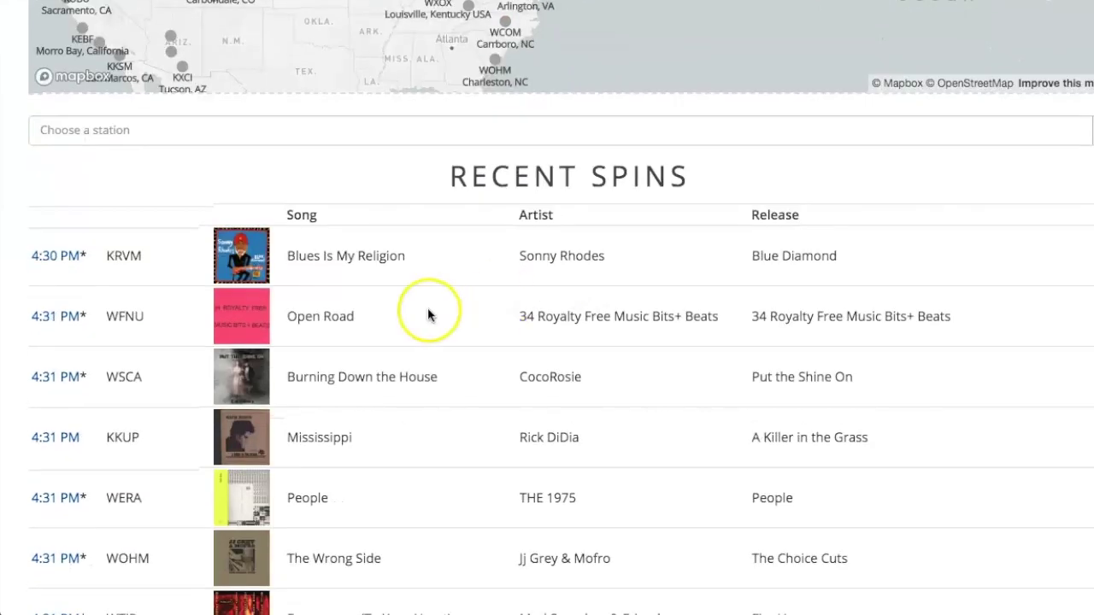
scroll(461, 488, down, 2)
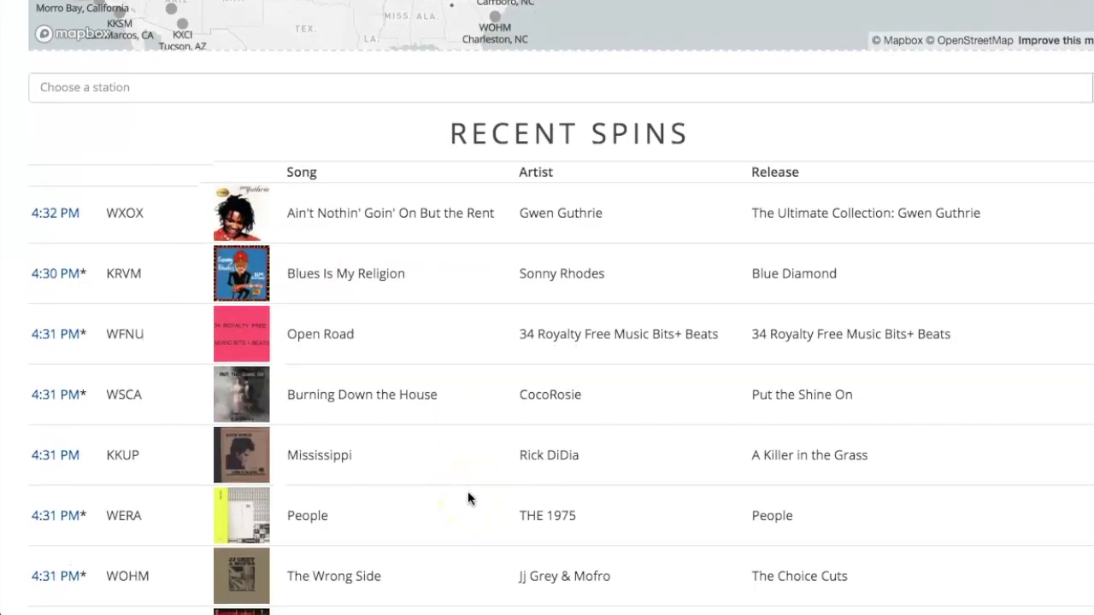